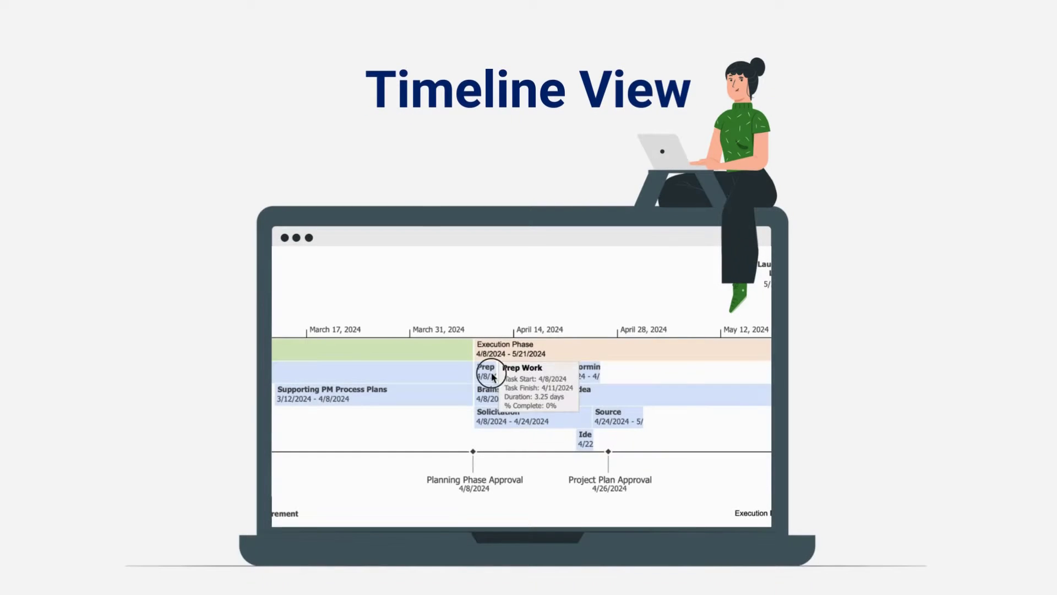
# Step: Turn the Prep Work bar into a callout above the timeline and display the Project Scope Definition callout as a bar
pyautogui.moveTo(491, 373); pyautogui.dragTo(488, 313)
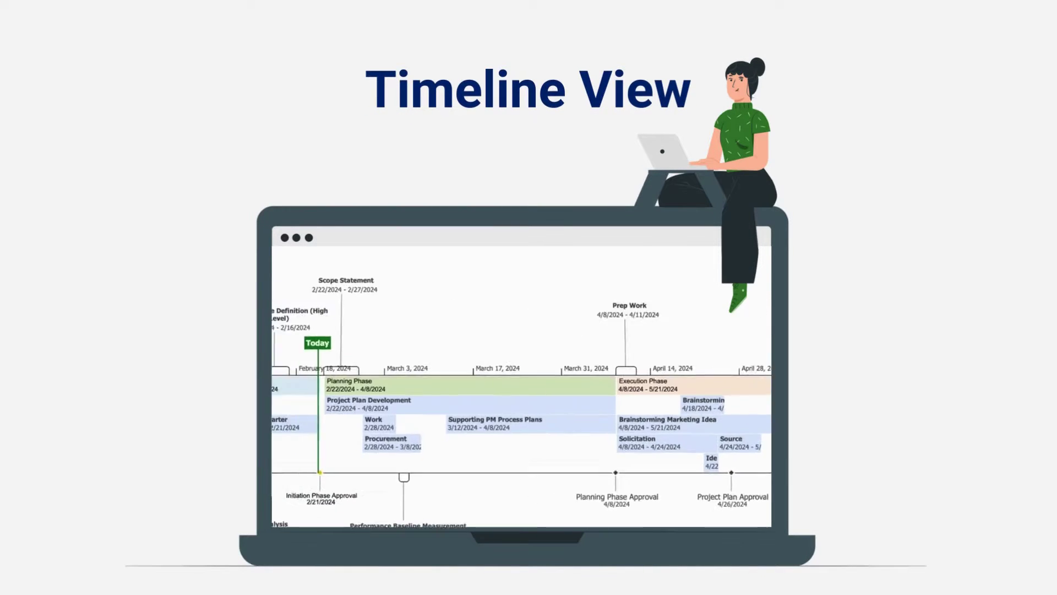
pyautogui.rightClick(432, 309)
pyautogui.click(539, 316)
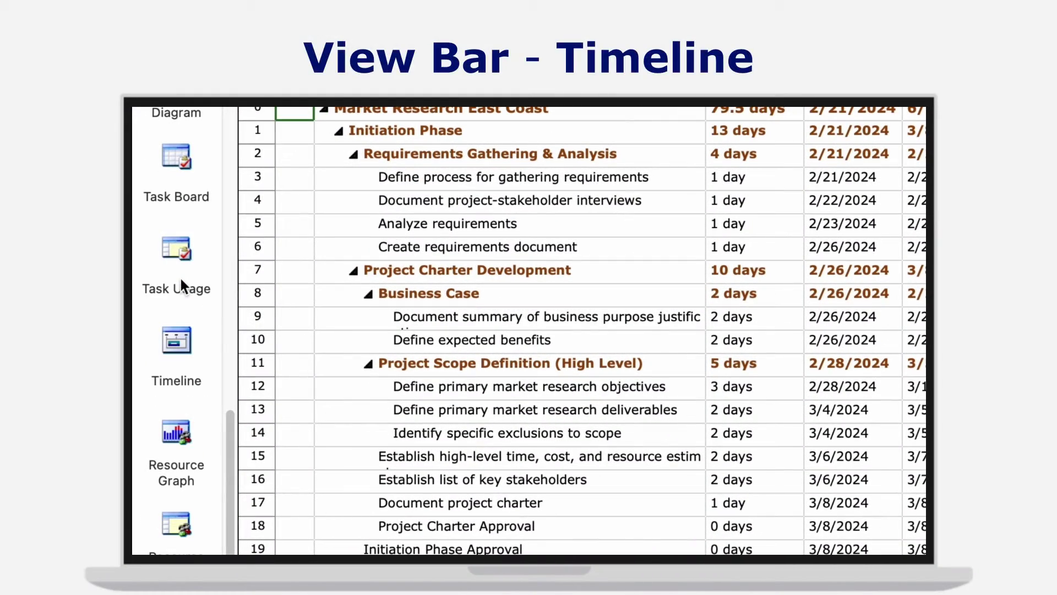
# Step: Switch the Market Research East Coast project from the Gantt Chart to the Timeline view
pyautogui.click(171, 339)
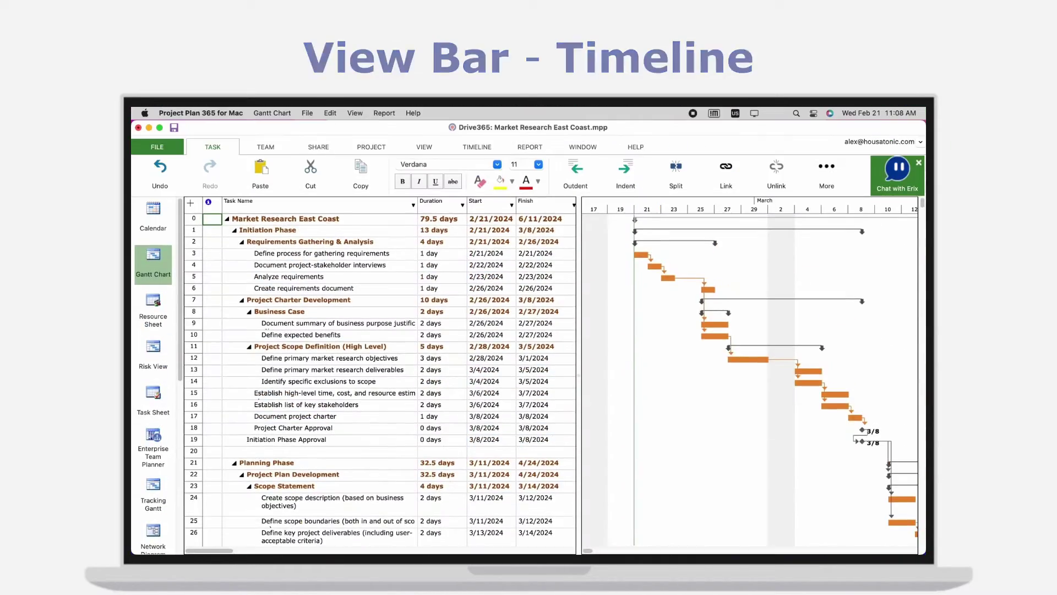
pyautogui.click(422, 145)
pyautogui.click(389, 226)
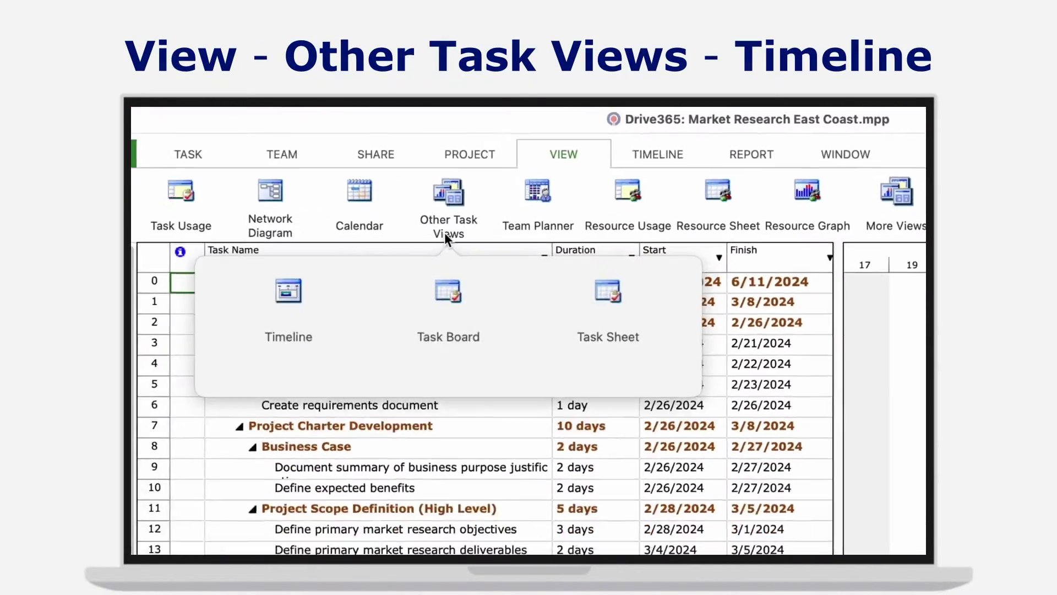
pyautogui.click(312, 326)
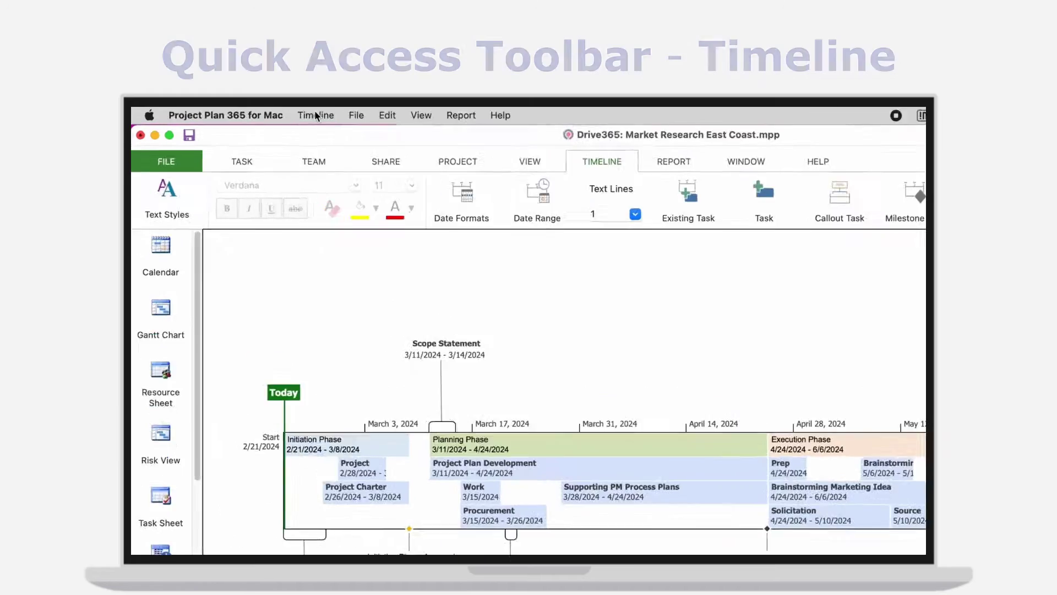
pyautogui.click(267, 113)
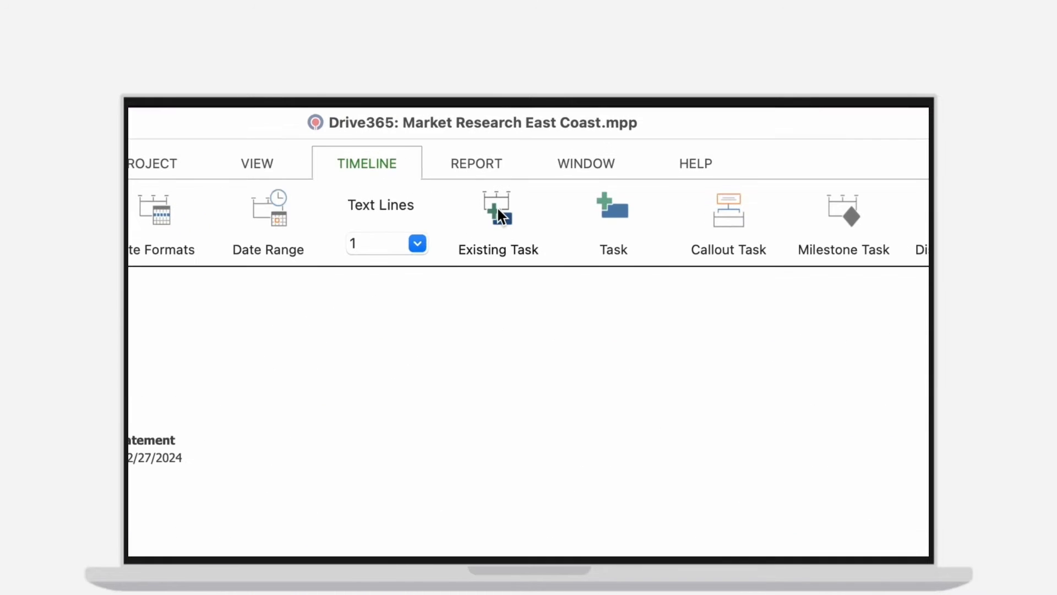
# Step: Add the existing tasks Project Charter Development and Prep Work to the timeline
pyautogui.click(542, 169)
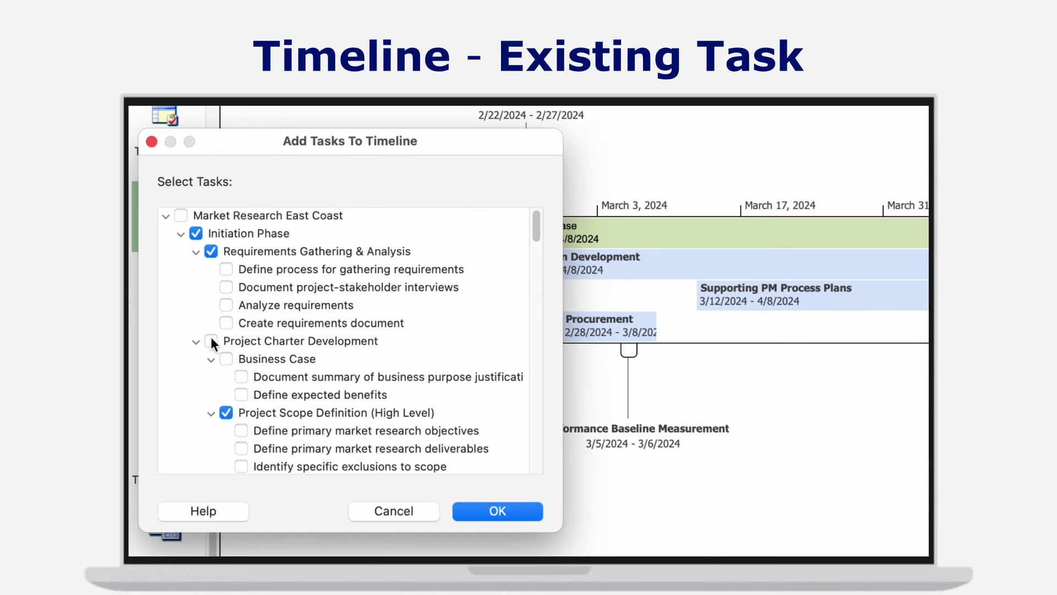
pyautogui.scroll(-15, 211, 338)
pyautogui.click(226, 376)
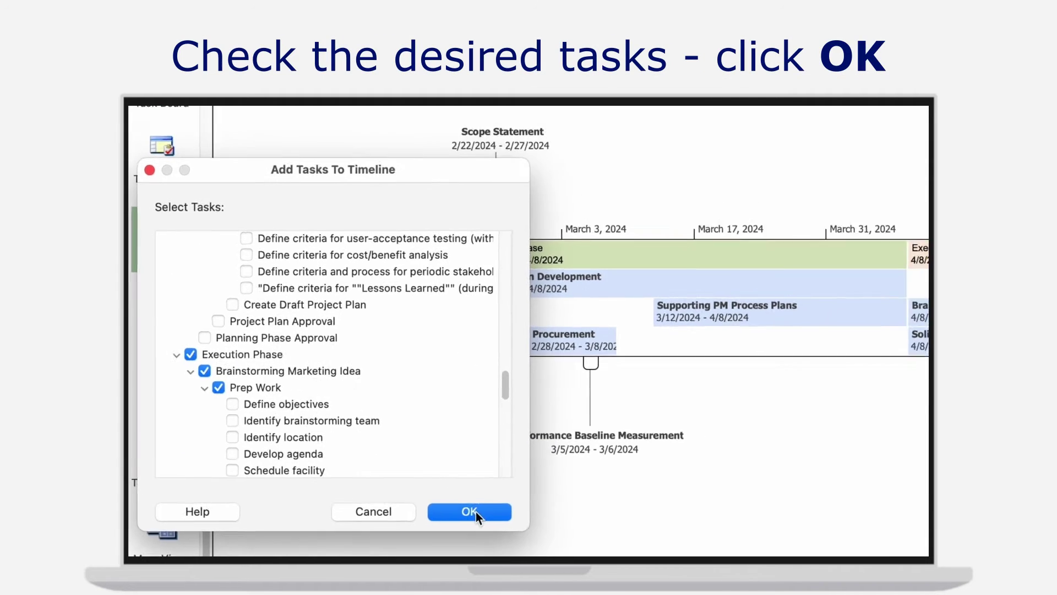
pyautogui.click(471, 511)
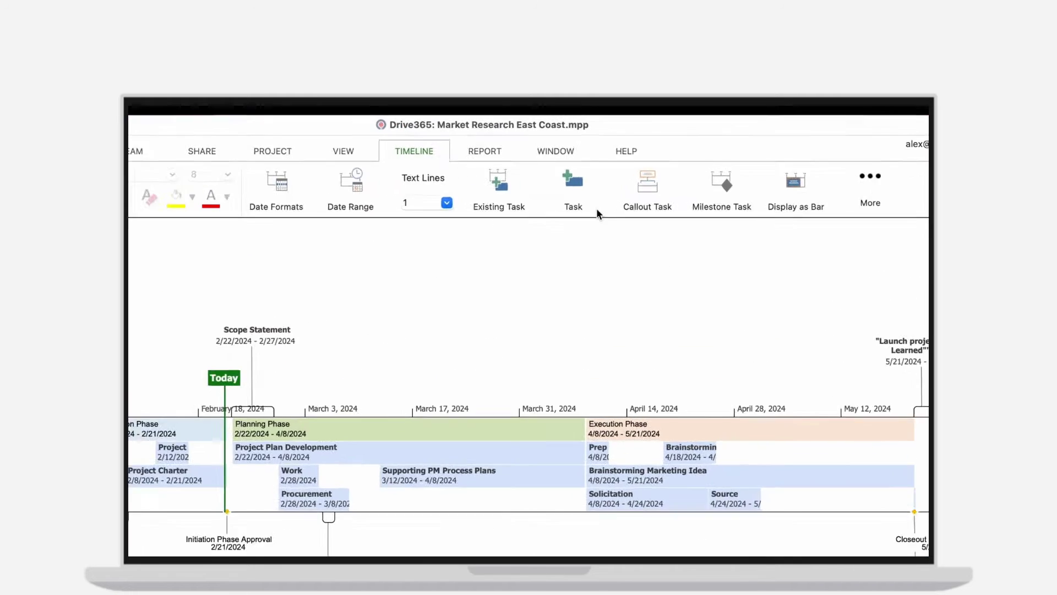
# Step: Add a new task bar to the timeline with a 4/22/2024 start date and choose its finish date
pyautogui.click(596, 171)
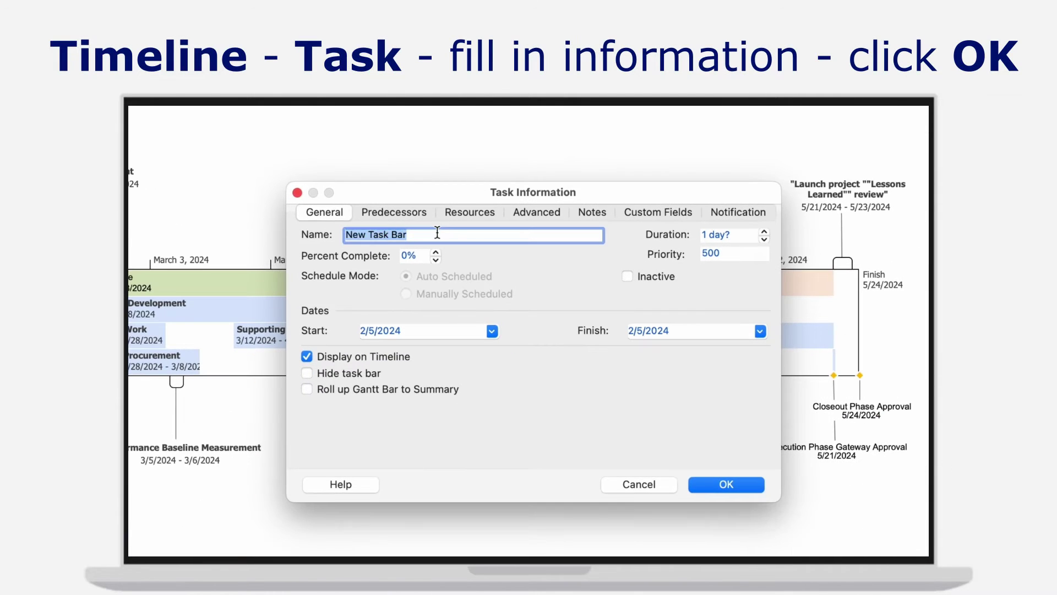
pyautogui.click(491, 330)
pyautogui.click(428, 358)
pyautogui.click(427, 358)
pyautogui.click(352, 430)
pyautogui.click(760, 330)
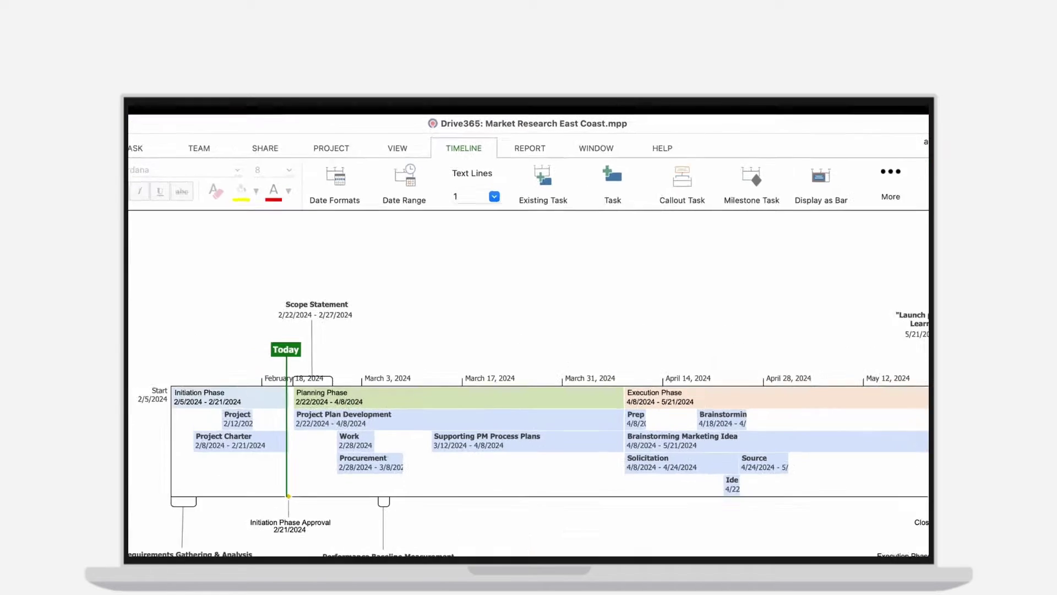
# Step: Add the existing Planning Phase Approval milestone to the timeline and insert a new milestone task named Project Plan Approval
pyautogui.click(552, 221)
pyautogui.scroll(-12, 376, 338)
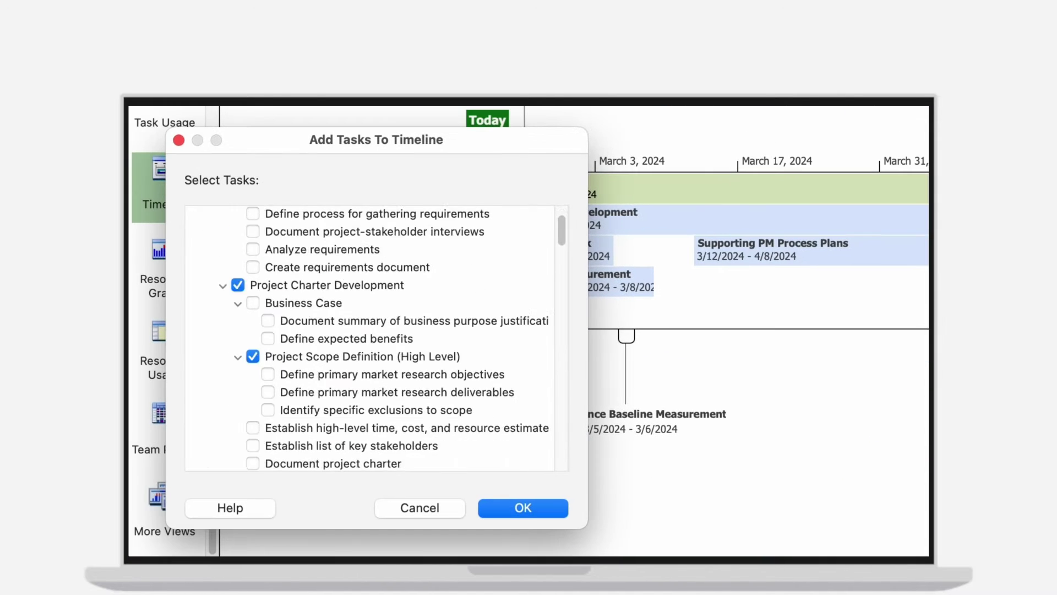
pyautogui.click(238, 427)
pyautogui.press('Return')
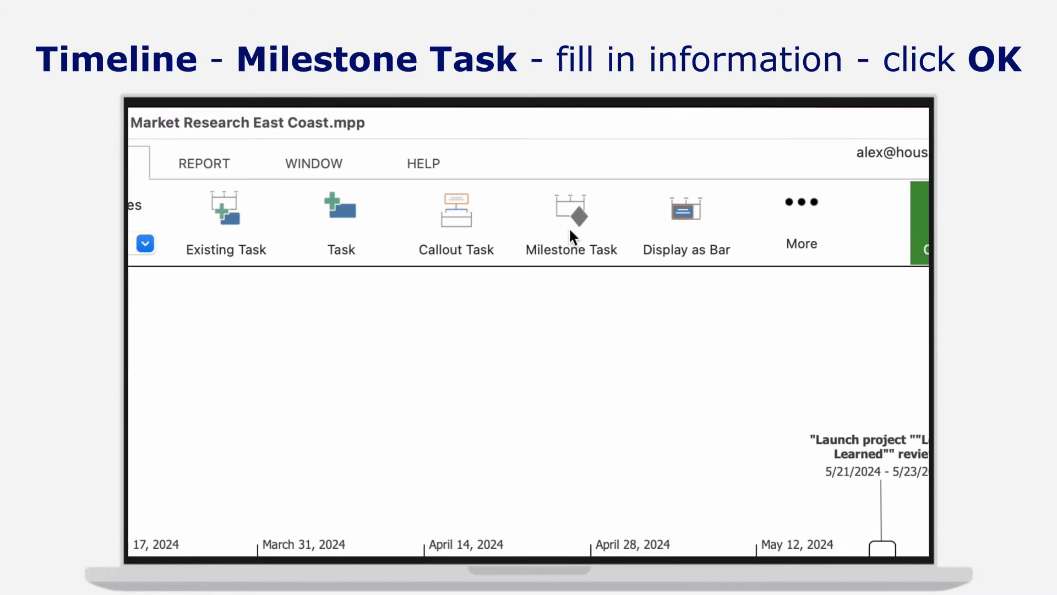
pyautogui.click(567, 204)
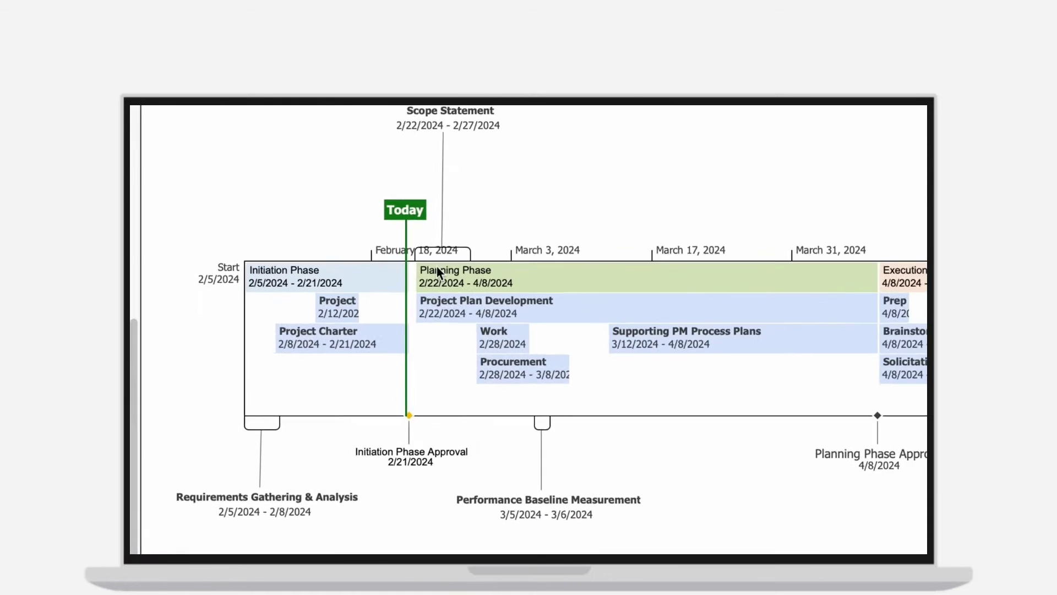
# Step: Display the Project Scope Definition (High Level) and Prep Work task bars as callouts above the timeline
pyautogui.rightClick(296, 357)
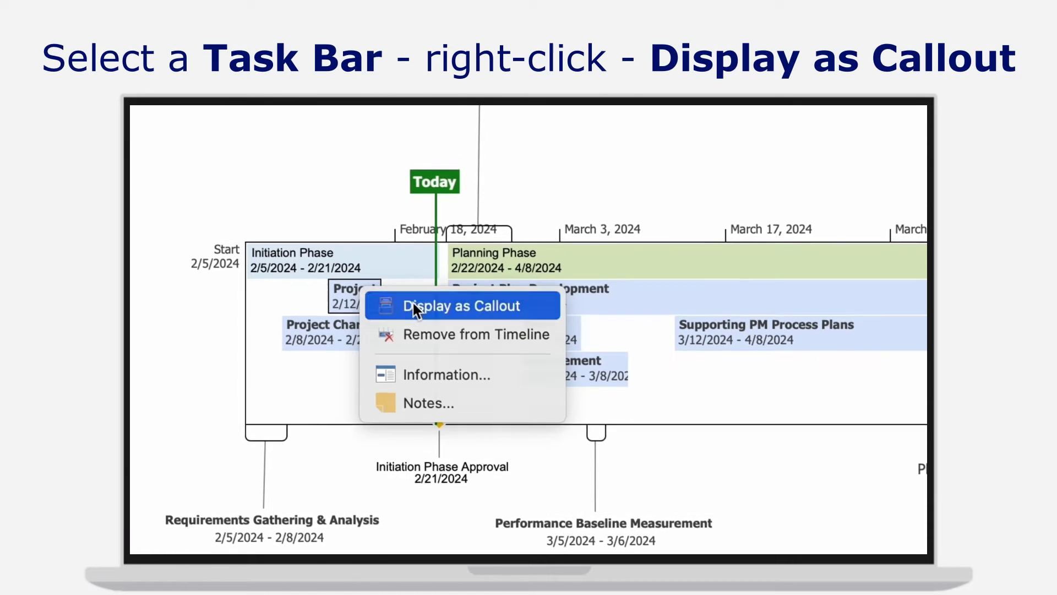
pyautogui.click(413, 300)
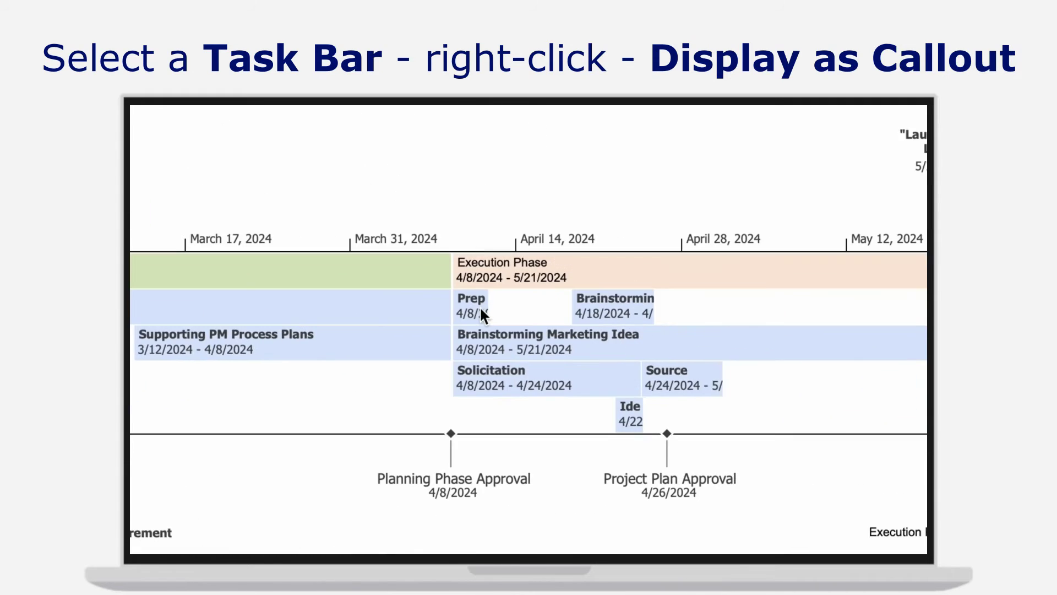
pyautogui.moveTo(481, 305); pyautogui.dragTo(473, 257)
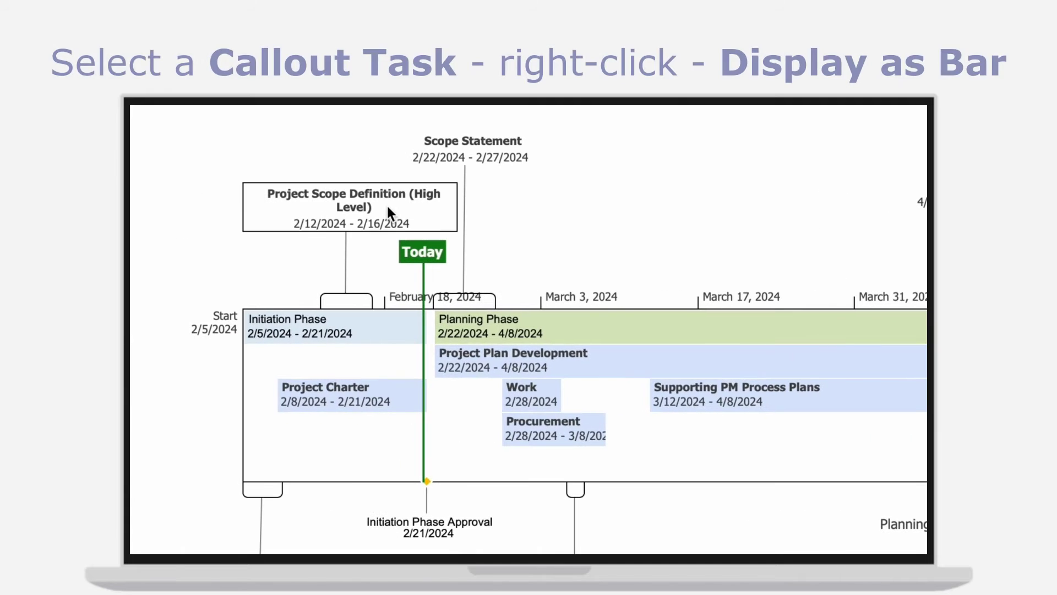
# Step: Convert the Project Scope Definition (High Level) and Prep Work callouts back to task bars on the timeline
pyautogui.rightClick(387, 206)
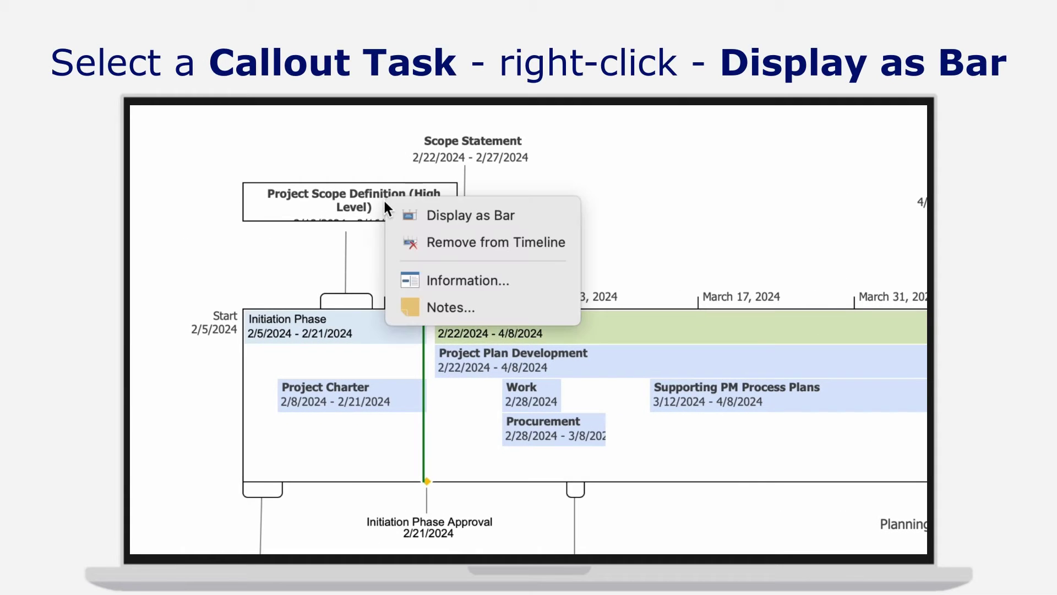
pyautogui.click(555, 215)
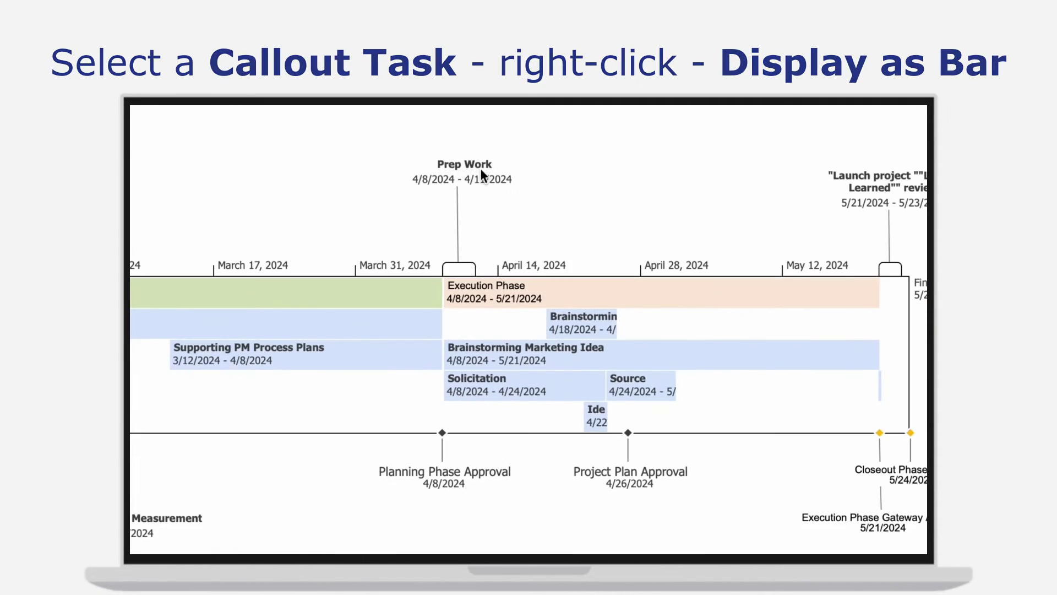
pyautogui.click(515, 168)
pyautogui.moveTo(514, 168); pyautogui.dragTo(499, 322)
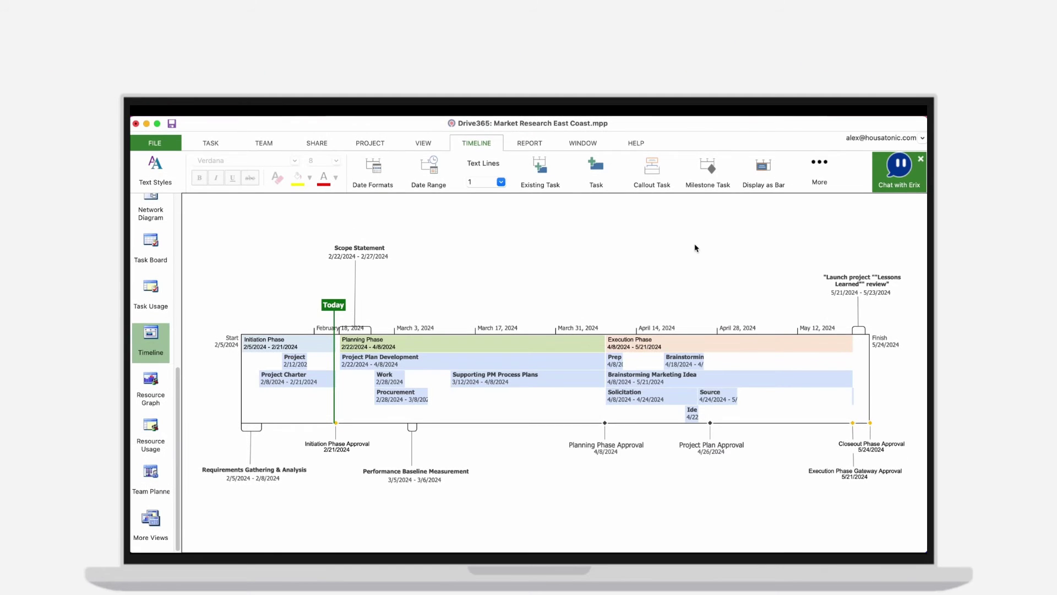
# Step: Create a callout task named "Define benefits" on the timeline and choose its start and finish dates
pyautogui.click(655, 163)
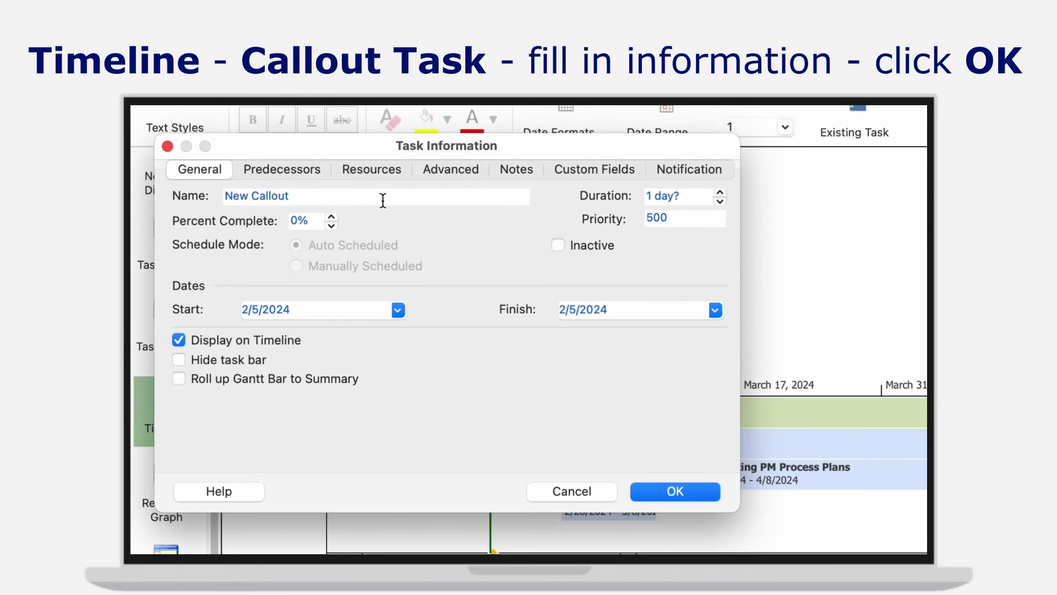
pyautogui.click(347, 195)
pyautogui.write('Define benefits')
pyautogui.click(398, 309)
pyautogui.click(323, 341)
pyautogui.click(247, 444)
pyautogui.click(714, 310)
pyautogui.click(640, 341)
pyautogui.click(572, 441)
pyautogui.press('Return')
pyautogui.moveTo(599, 361); pyautogui.dragTo(600, 409)
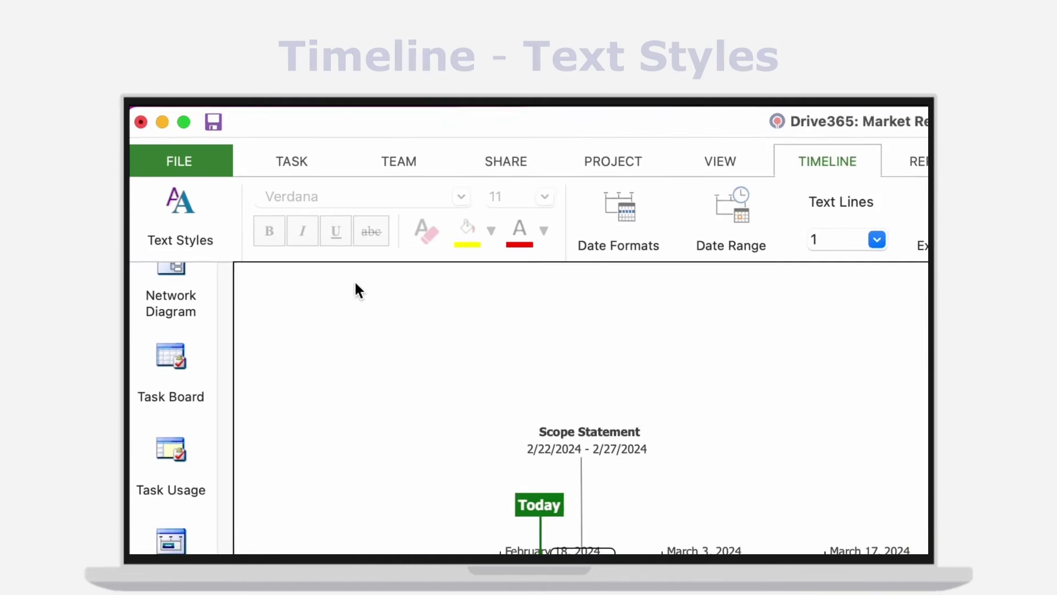
# Step: Set the Task Name text style on the timeline to Times New Roman, Bold, size 10, with purple text
pyautogui.click(205, 222)
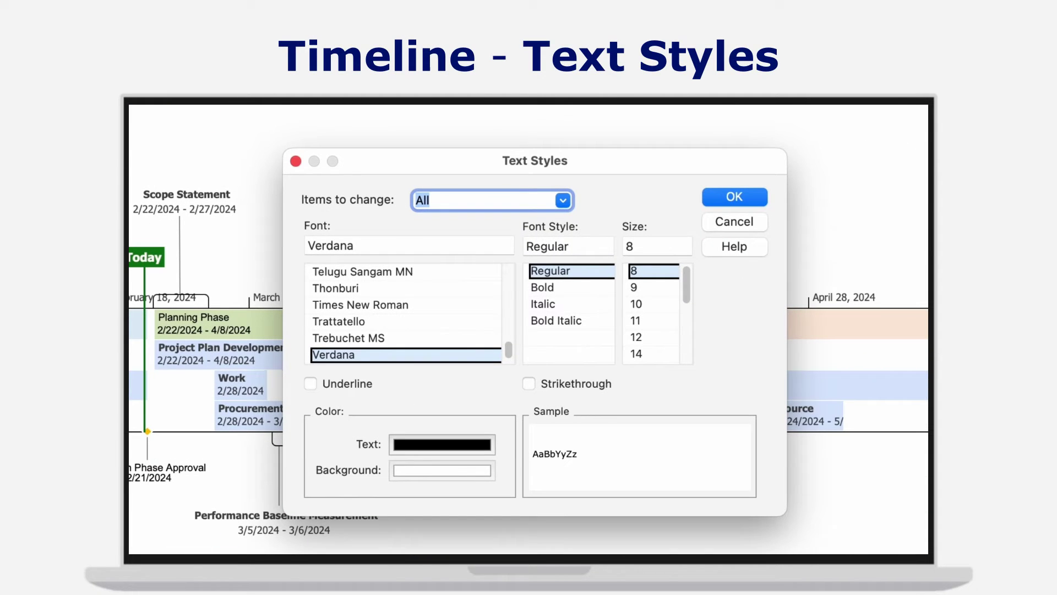
pyautogui.click(562, 200)
pyautogui.click(504, 284)
pyautogui.click(391, 288)
pyautogui.click(400, 305)
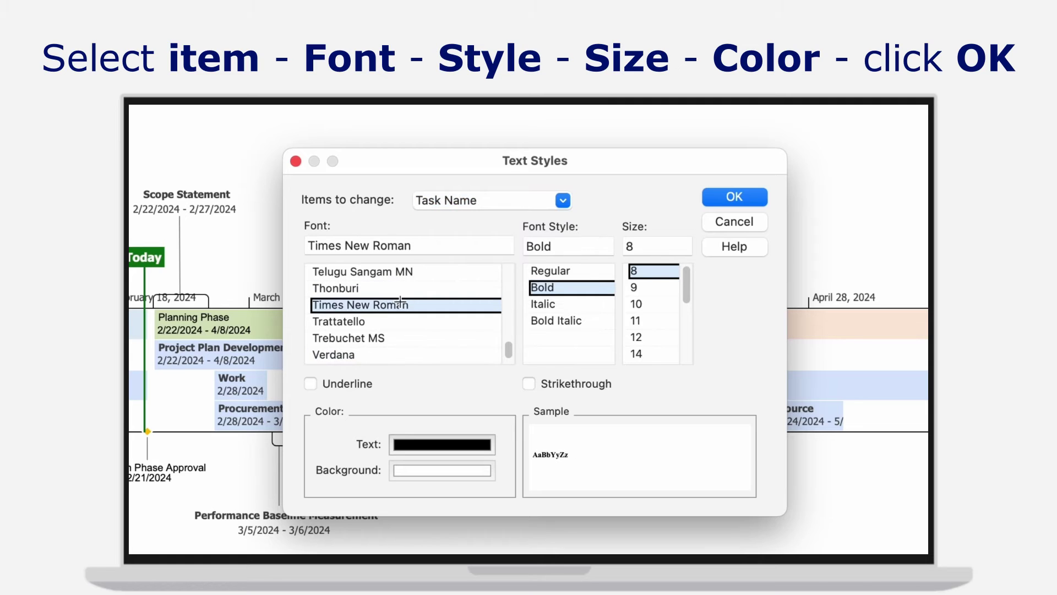
pyautogui.click(442, 444)
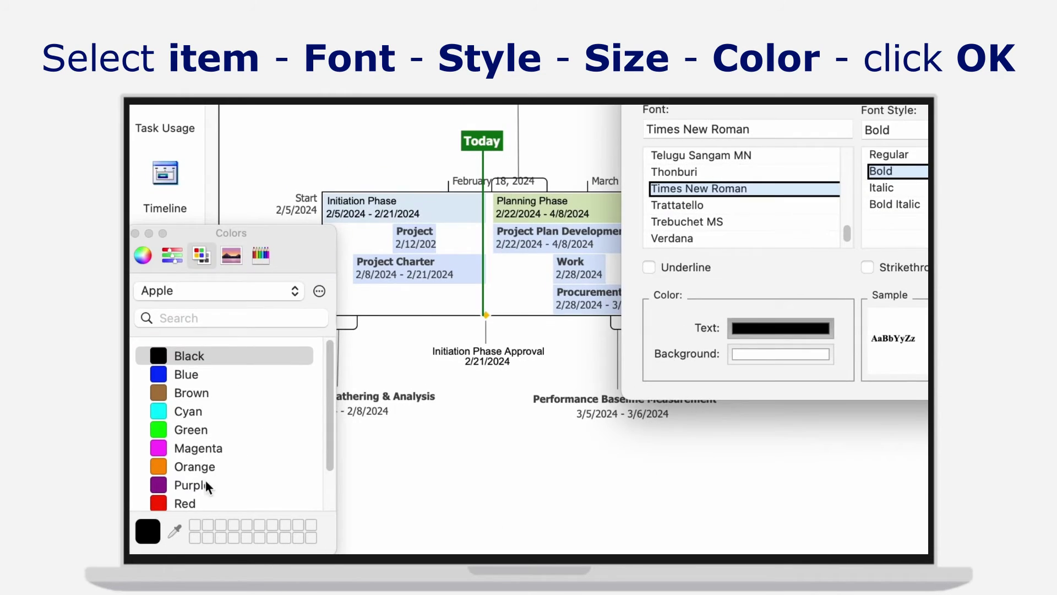
pyautogui.click(196, 484)
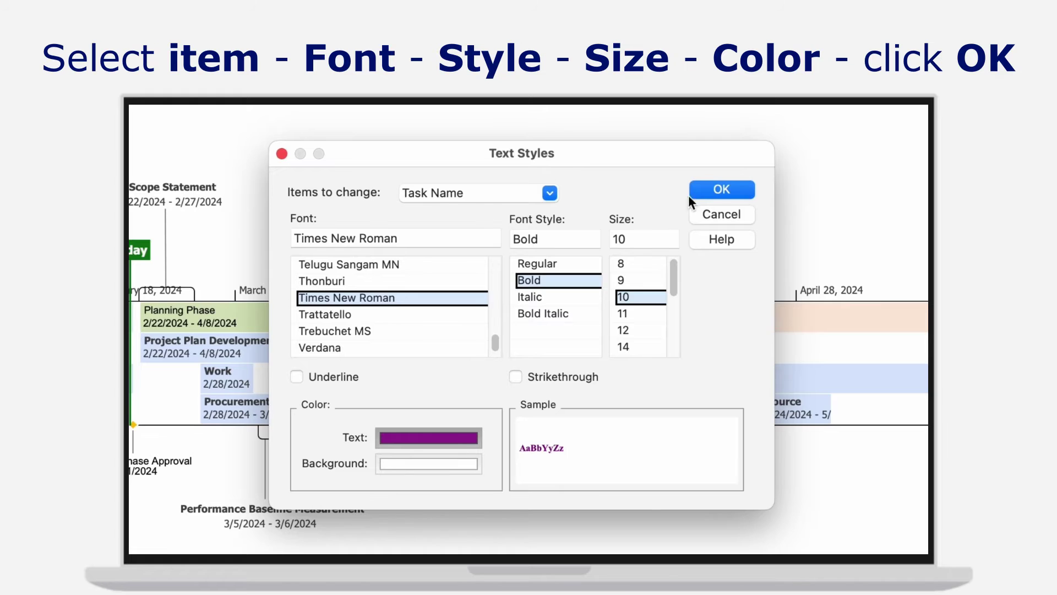
pyautogui.click(690, 197)
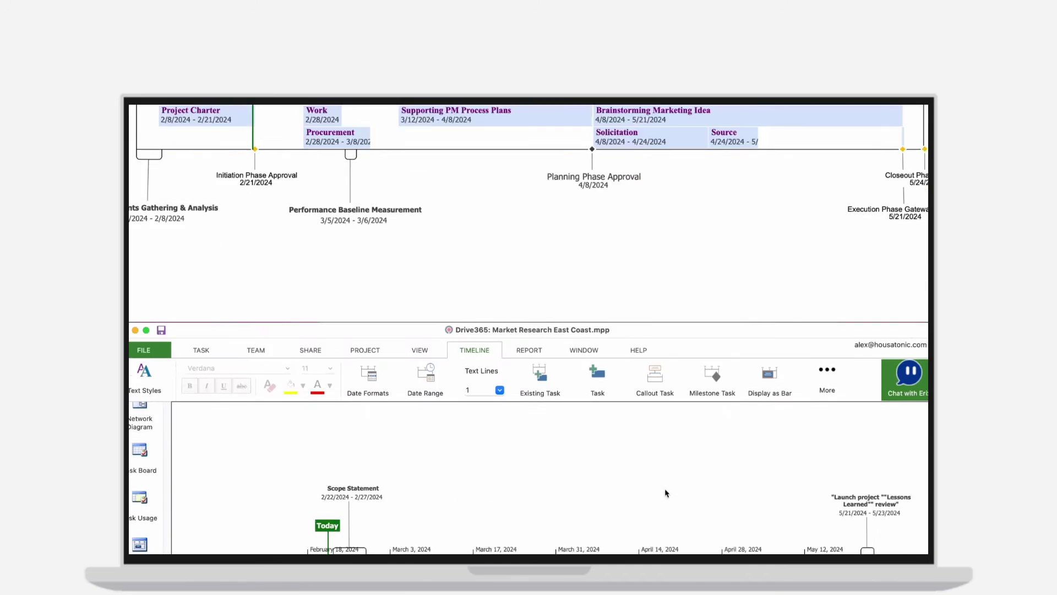
# Step: Set the Initiation Phase bar's font to Times New Roman at size 14
pyautogui.click(231, 304)
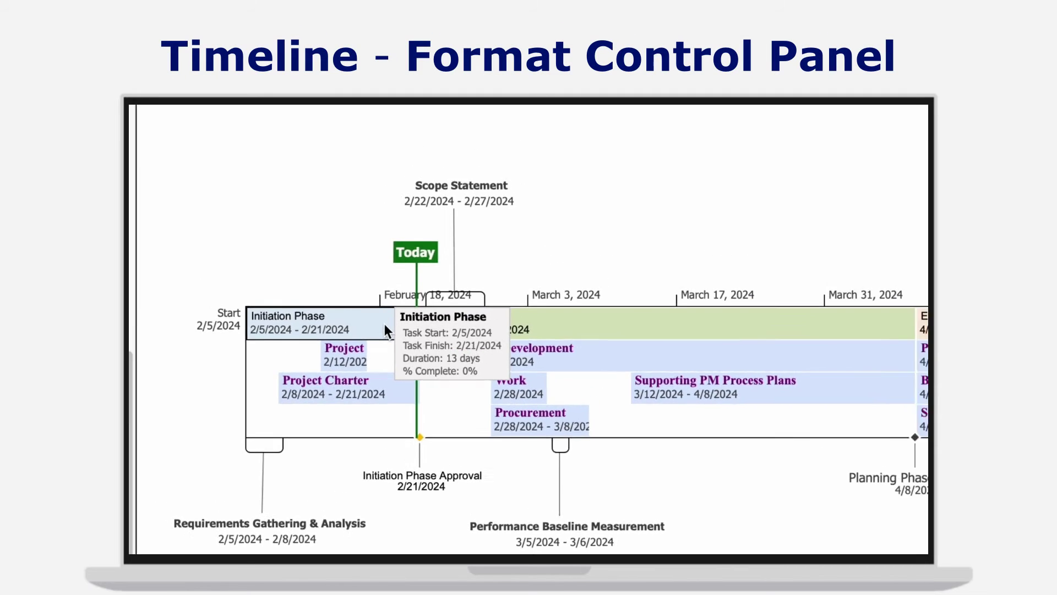
pyautogui.click(350, 165)
pyautogui.write('Times')
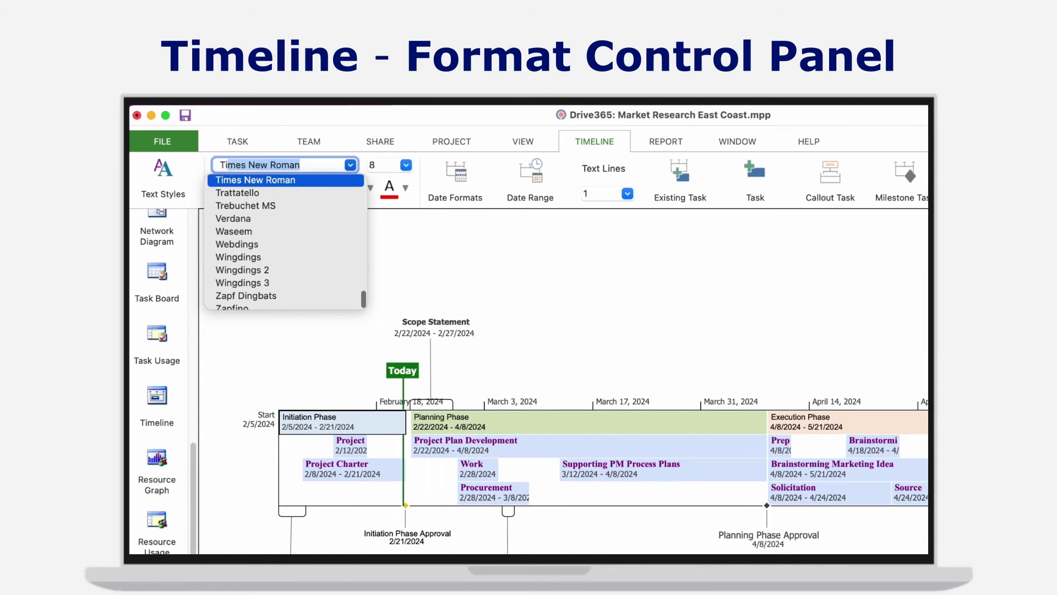
pyautogui.press('Return')
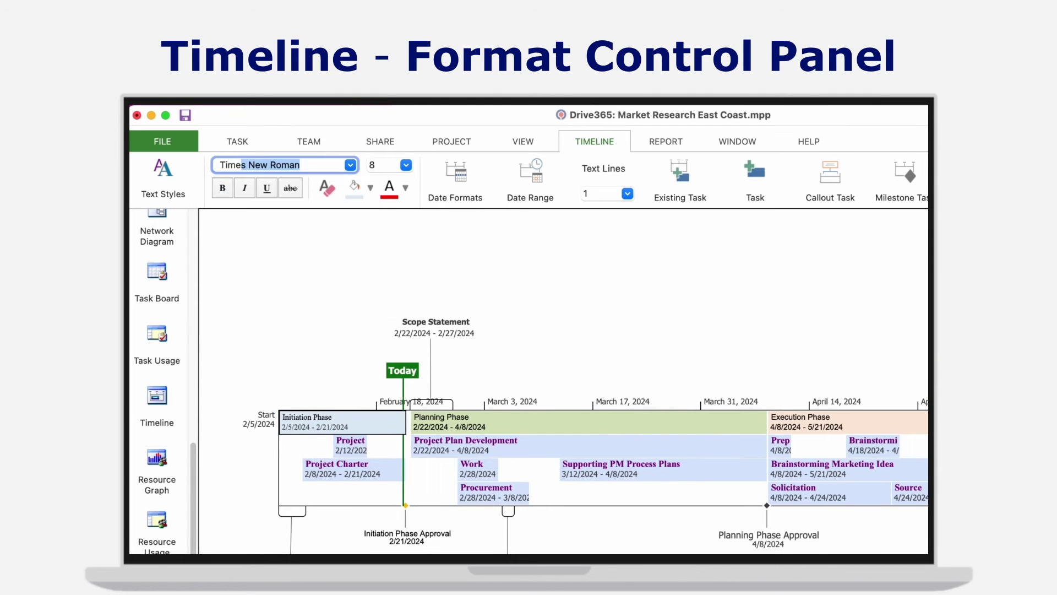
pyautogui.click(406, 165)
pyautogui.click(386, 244)
# Step: Give the Initiation Phase bar an orange background and bold blue text
pyautogui.press('super+shift+c')
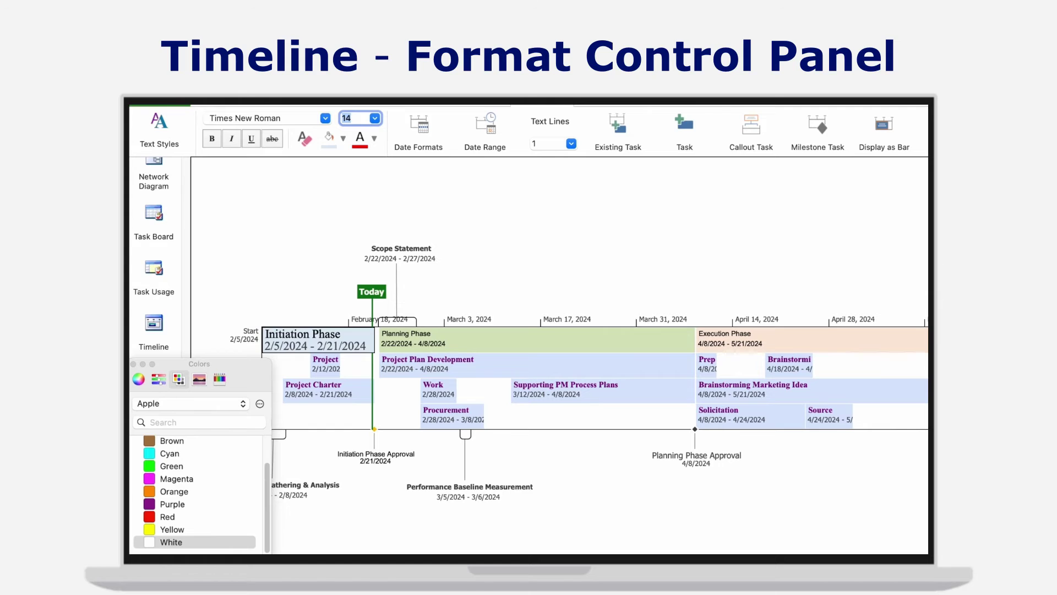
pyautogui.click(175, 491)
pyautogui.scroll(3, 198, 490)
pyautogui.click(168, 460)
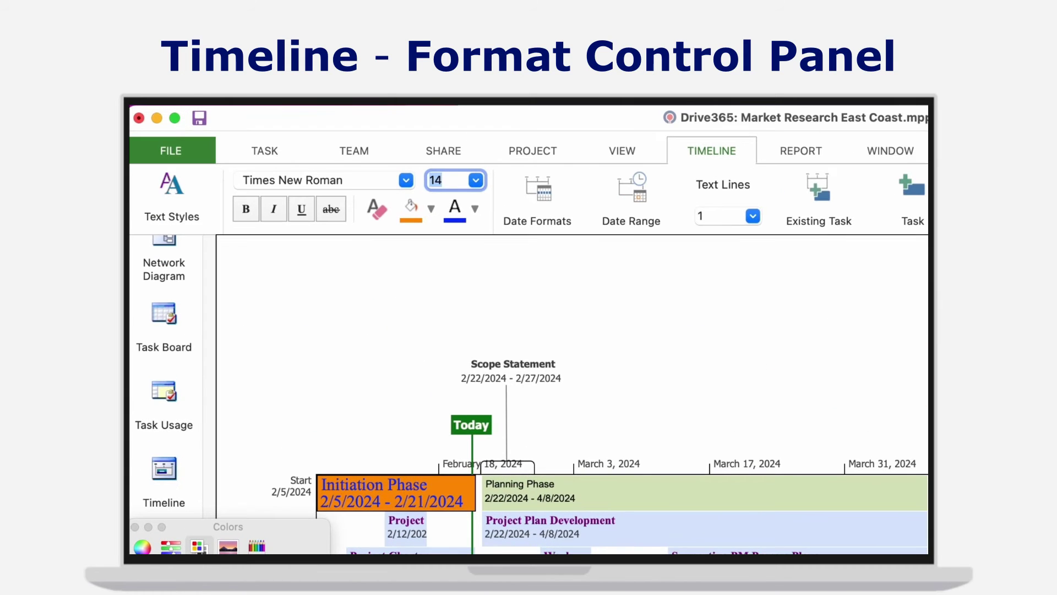
pyautogui.press('Escape')
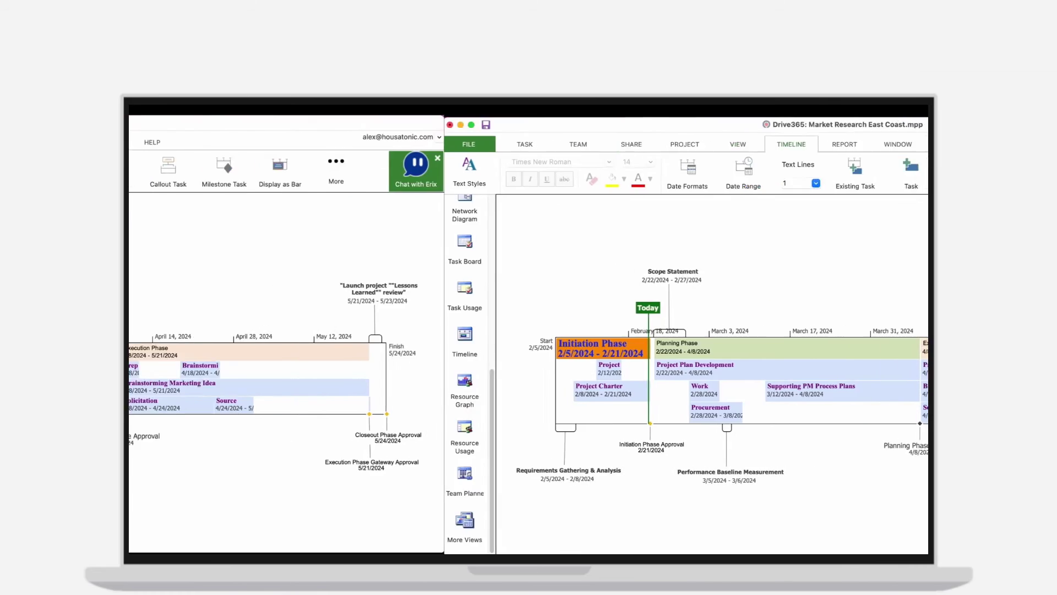
# Step: Change the timeline's date format to the short month-and-day style, "Feb 21"
pyautogui.click(687, 167)
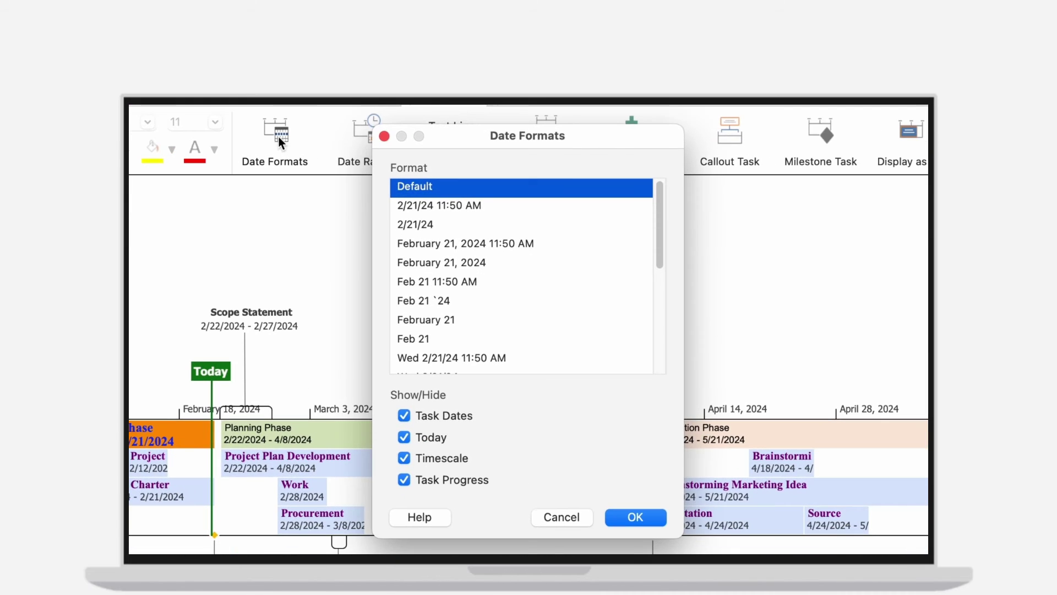
pyautogui.click(414, 337)
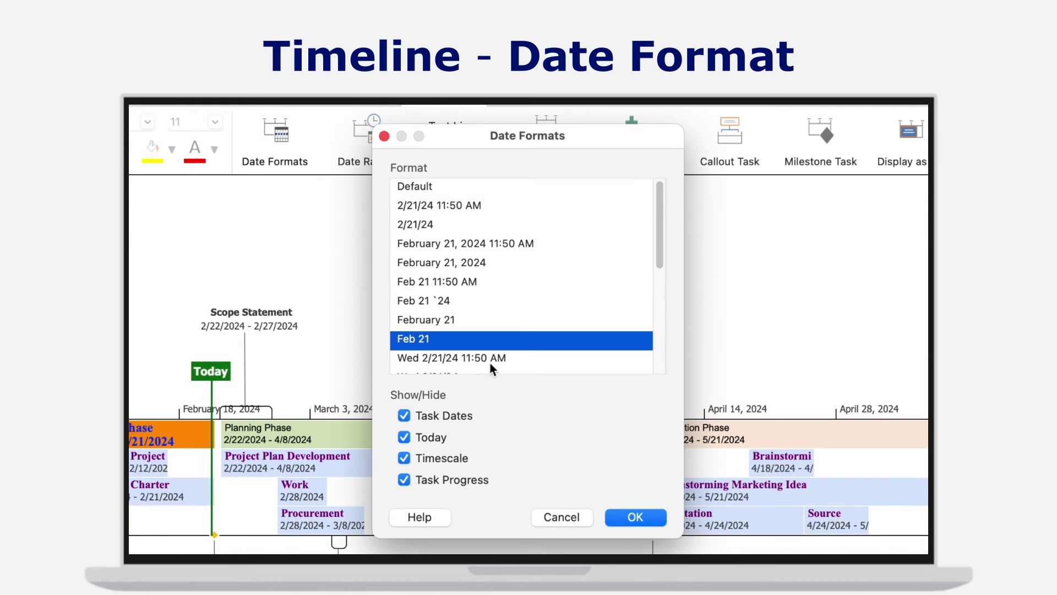
pyautogui.click(621, 508)
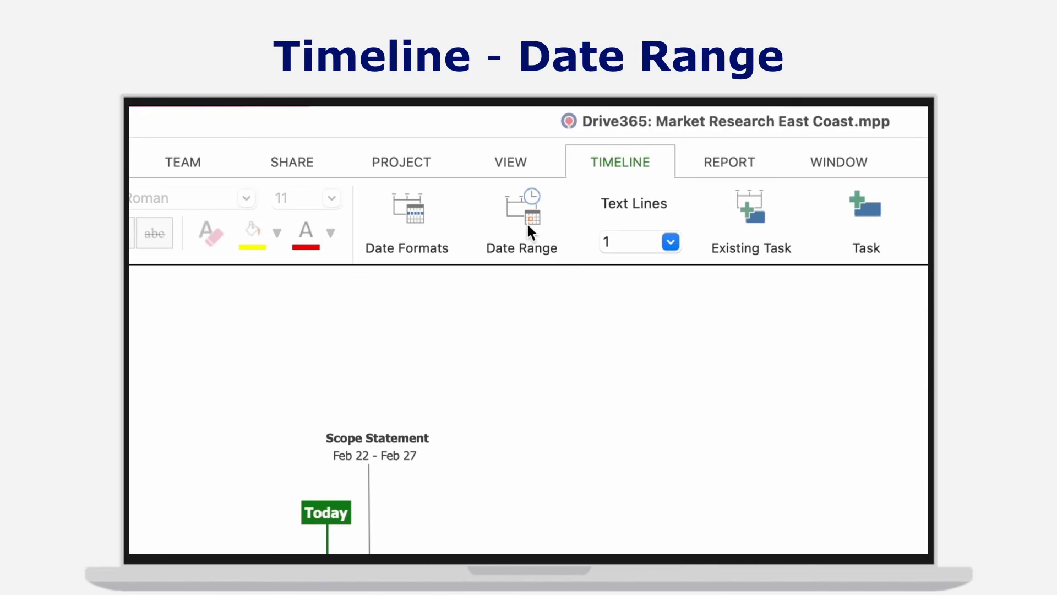
# Step: Try to give the timeline a custom date range with March 22, 2024 as its start date
pyautogui.click(429, 168)
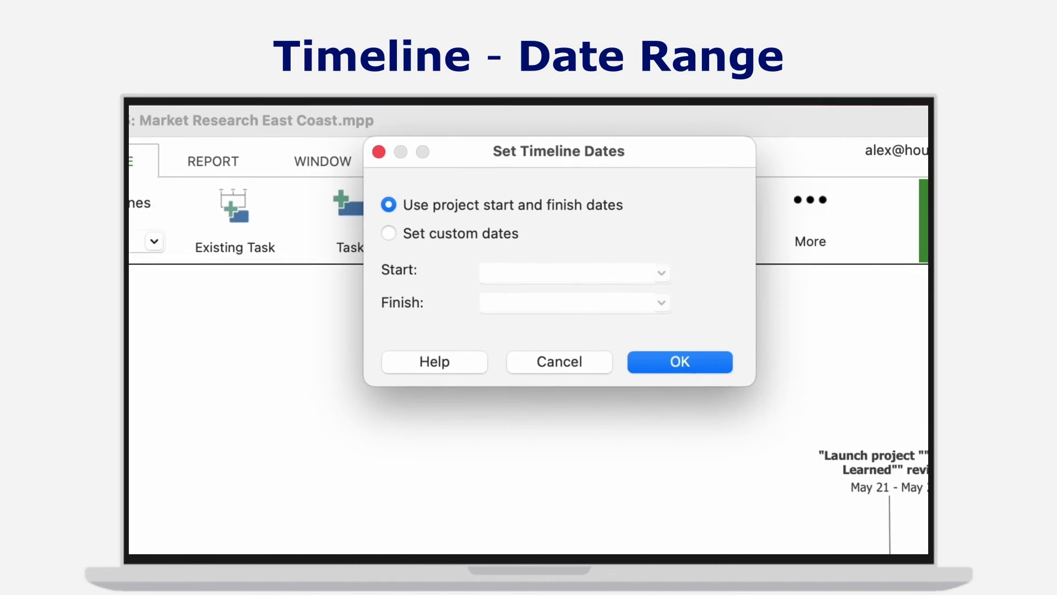
pyautogui.click(388, 233)
pyautogui.click(662, 272)
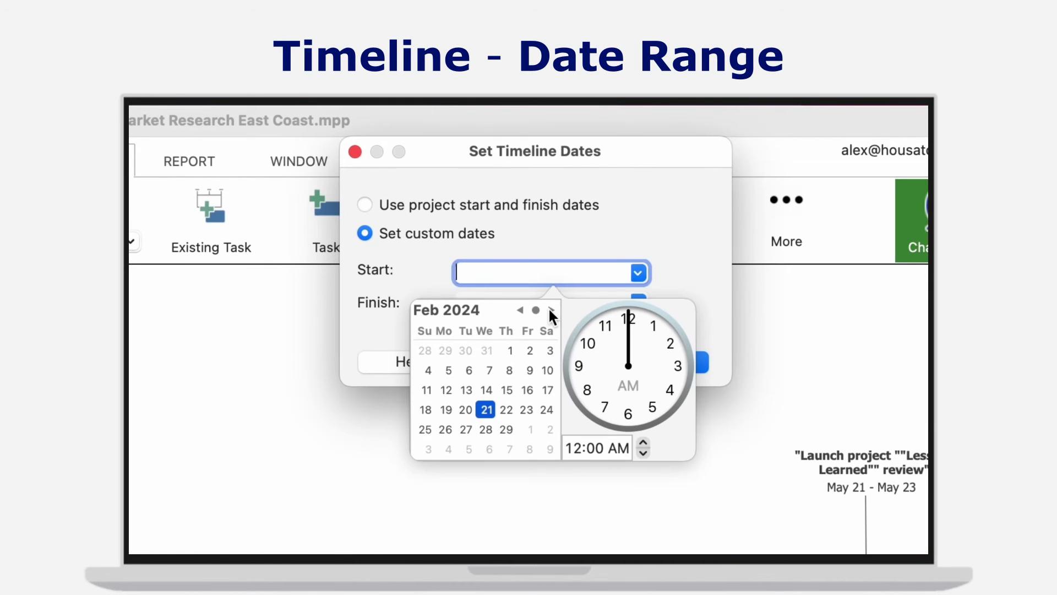
pyautogui.click(551, 310)
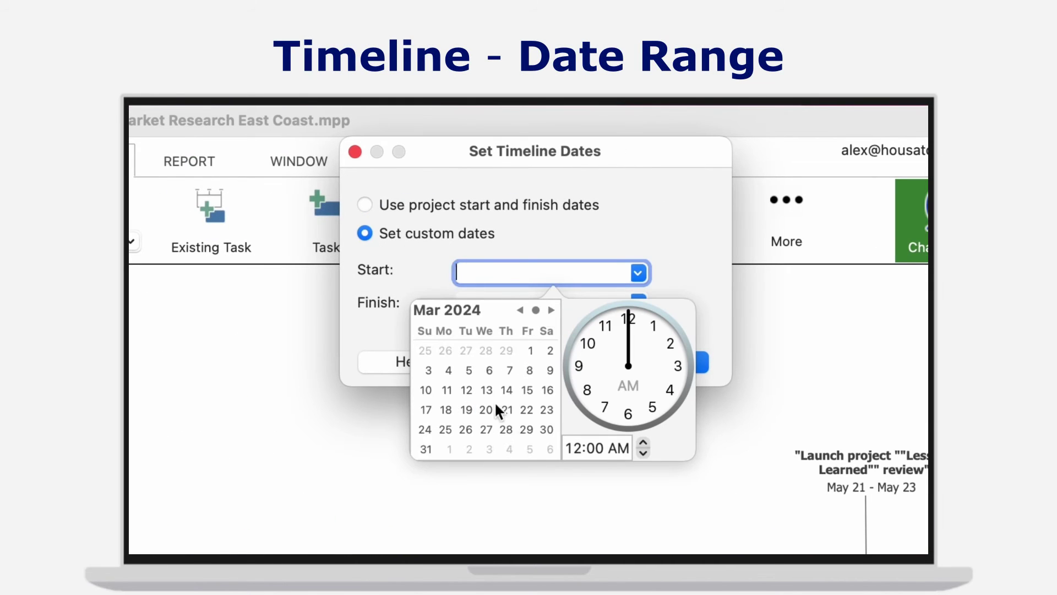
pyautogui.click(527, 409)
pyautogui.click(449, 399)
pyautogui.click(656, 361)
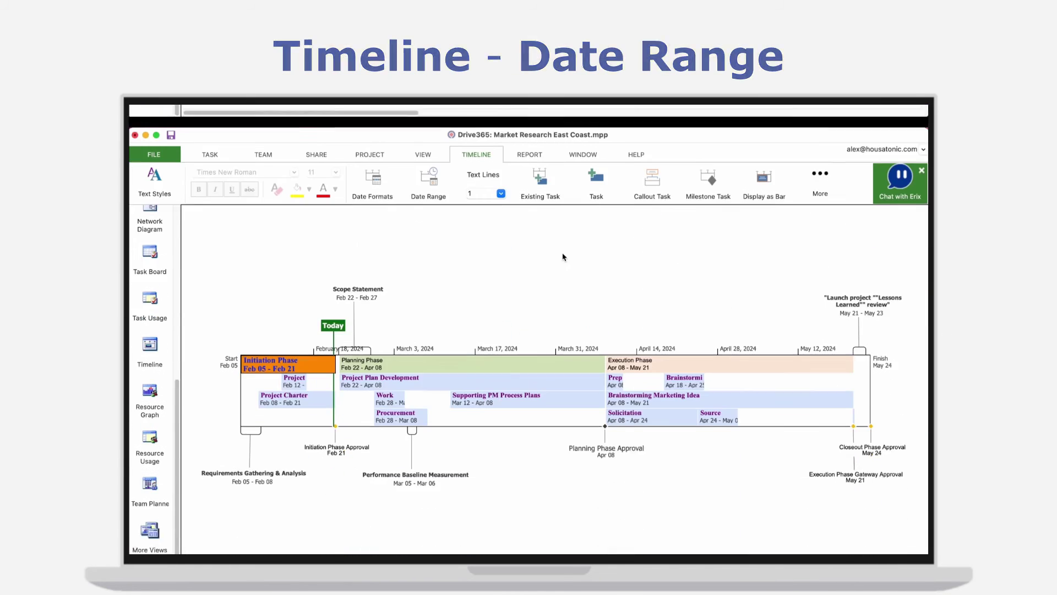
# Step: Try setting the number of text lines for timeline tasks to 2
pyautogui.click(521, 241)
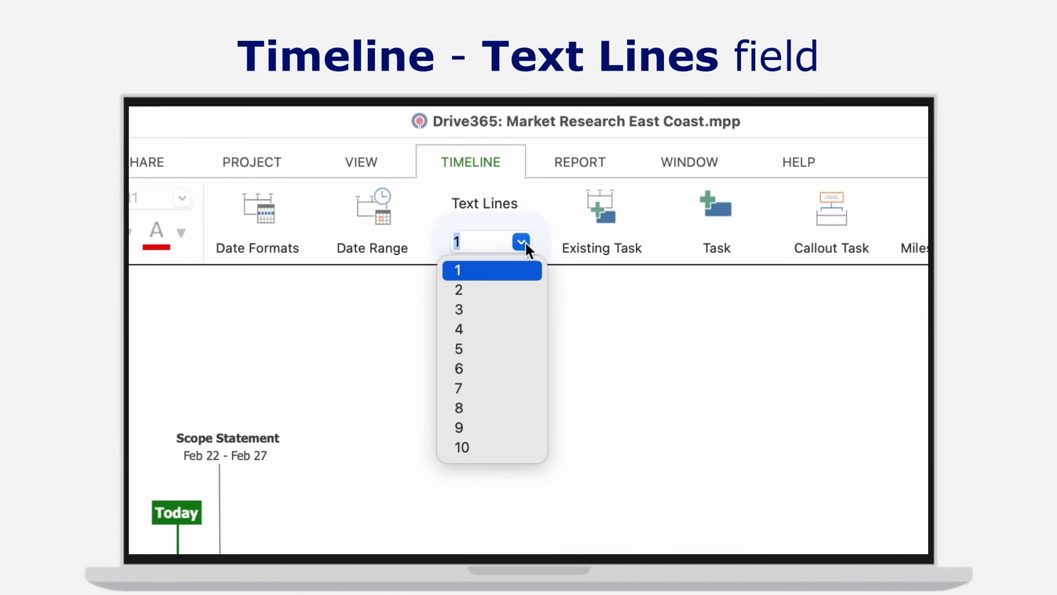
pyautogui.click(487, 288)
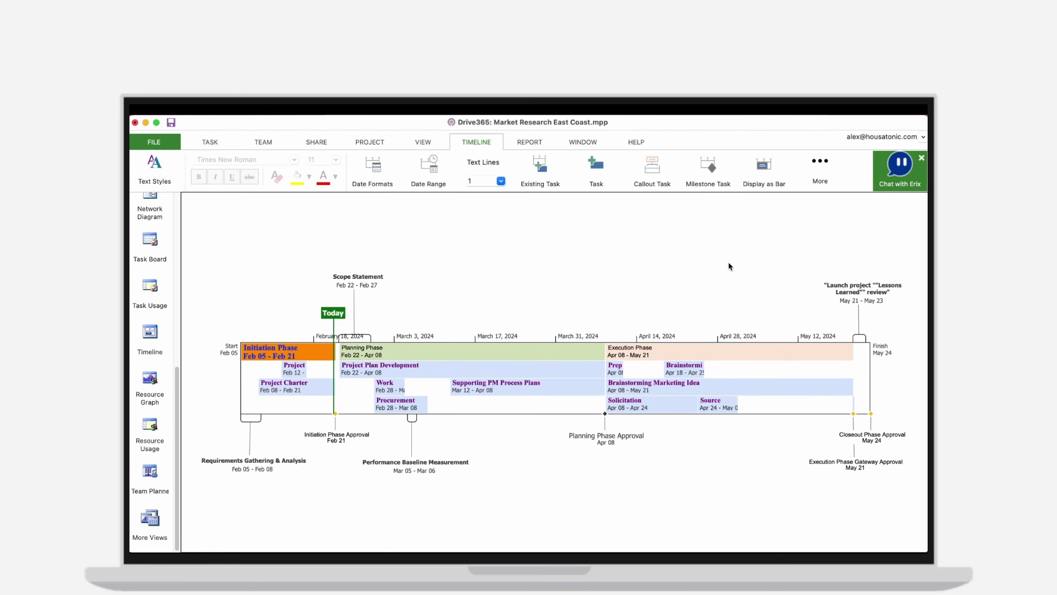
# Step: Start printing the active timeline view and open the printout as a PDF in Preview
pyautogui.click(161, 140)
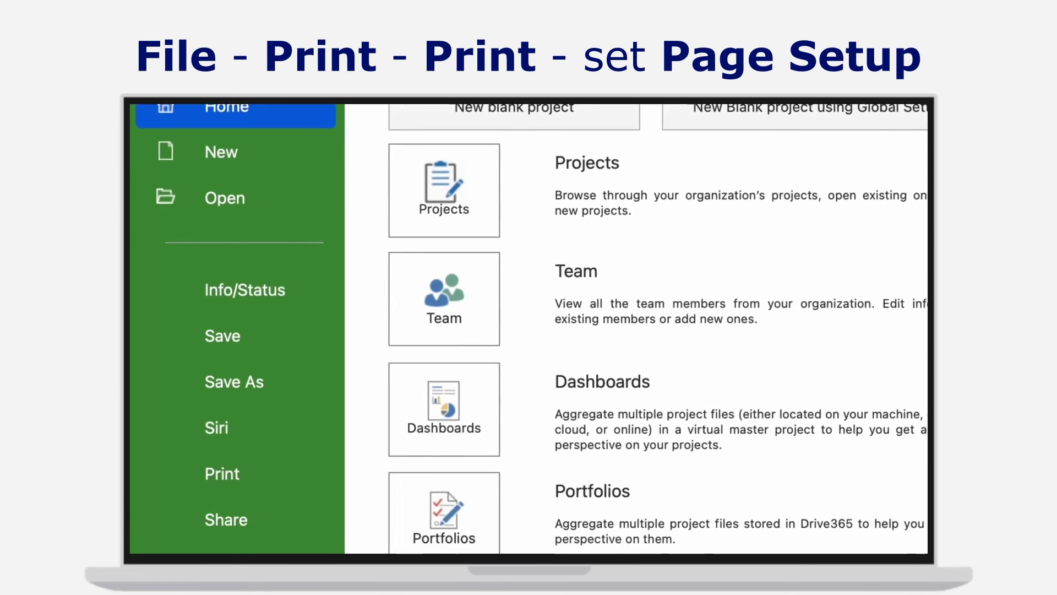
pyautogui.click(228, 309)
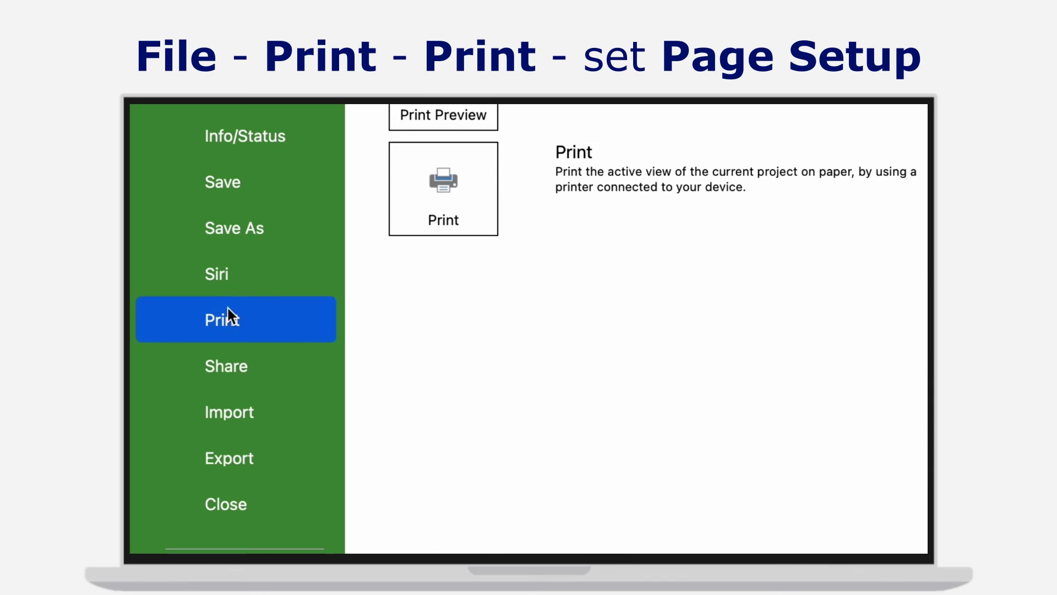
pyautogui.click(248, 394)
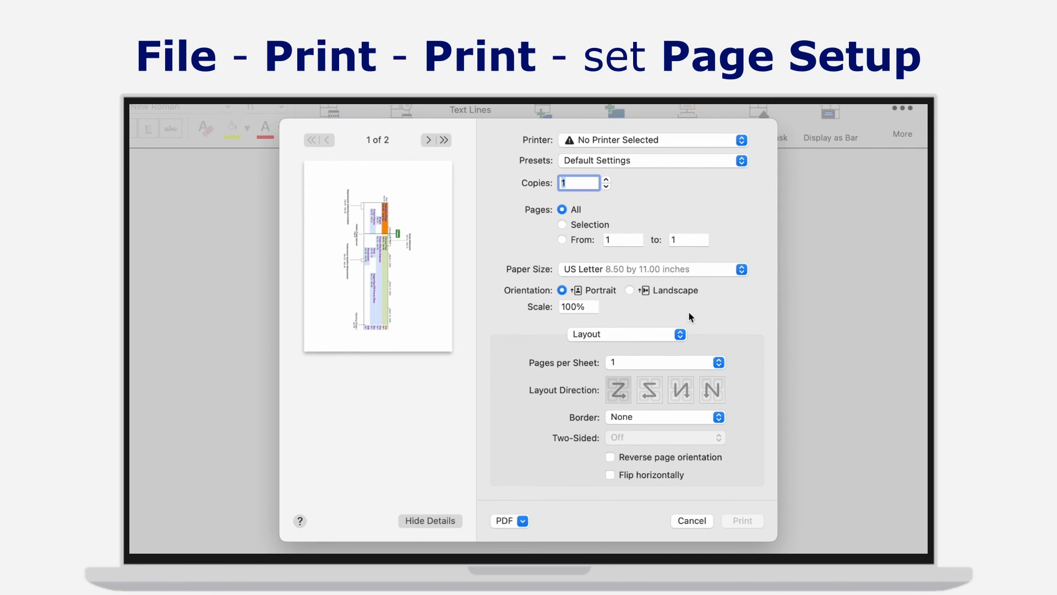
pyautogui.click(523, 521)
pyautogui.click(531, 540)
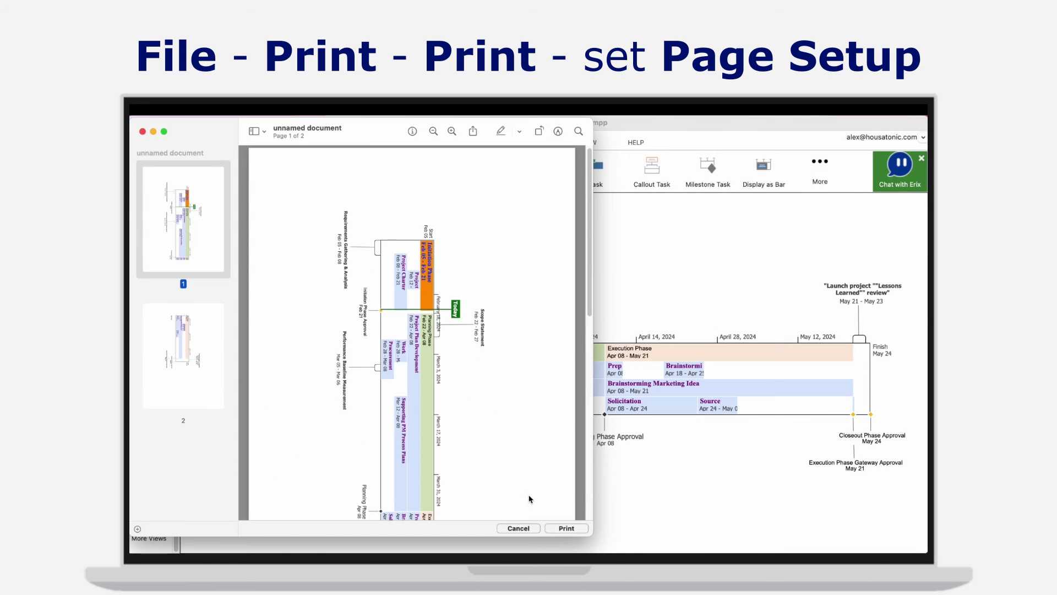